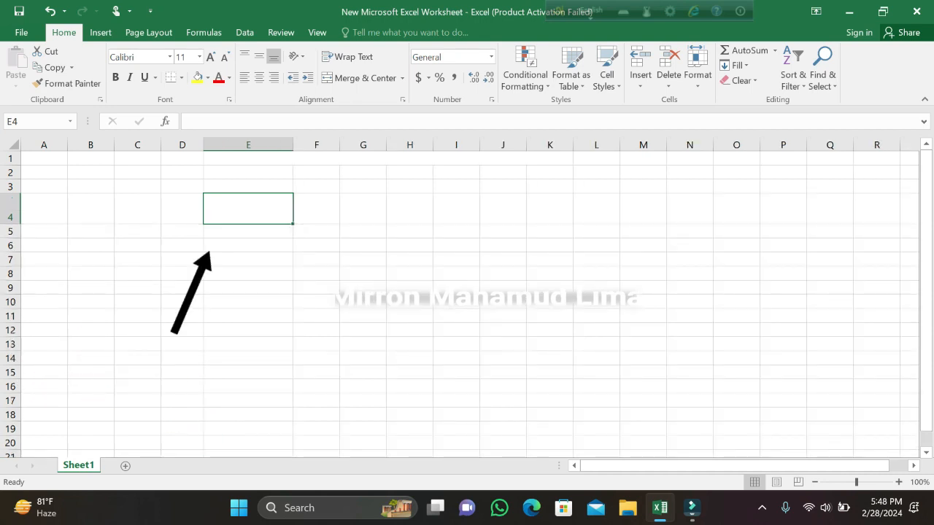
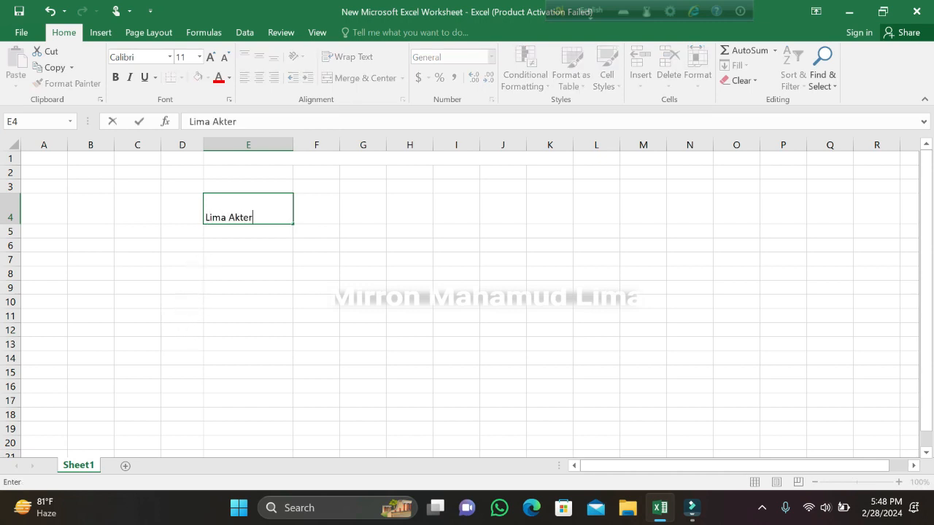
Apply top, middle and bottom vertical alignment in turn to the text in cell E4.
left_click(245, 56)
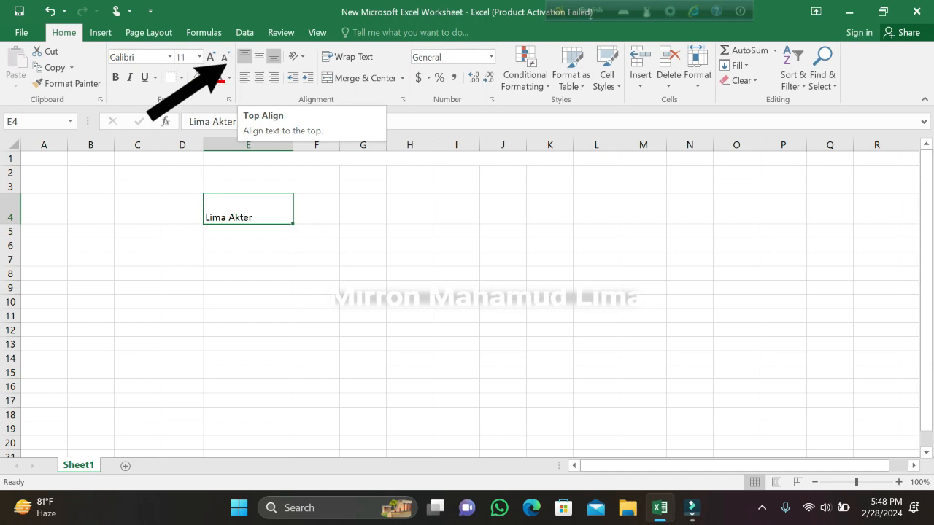
left_click(245, 56)
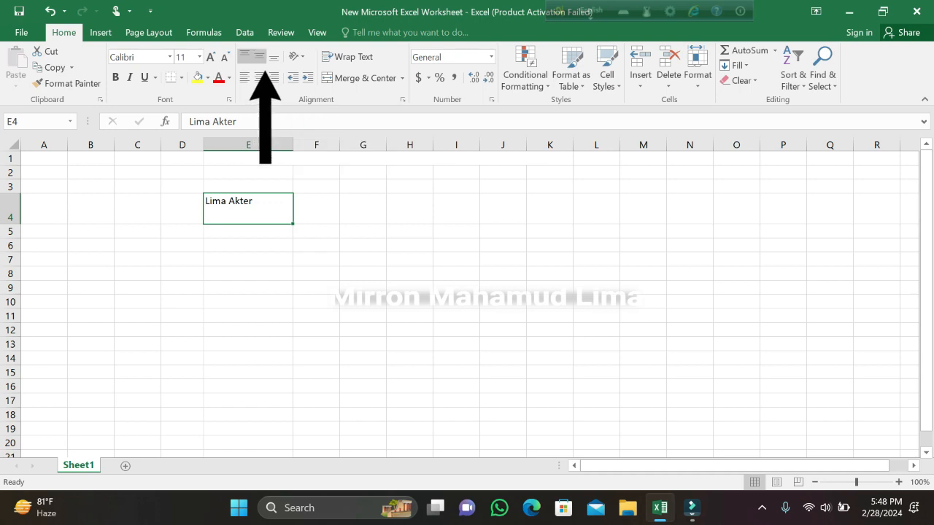
left_click(259, 55)
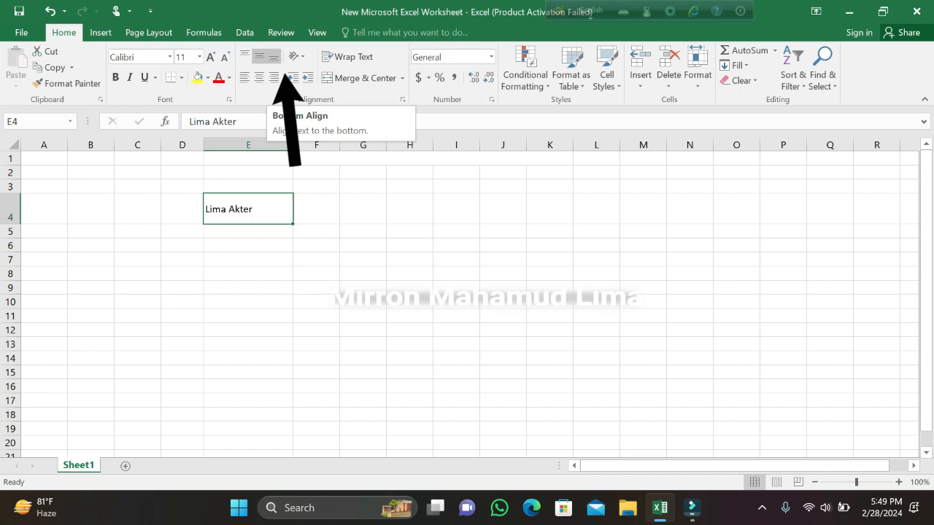
left_click(273, 55)
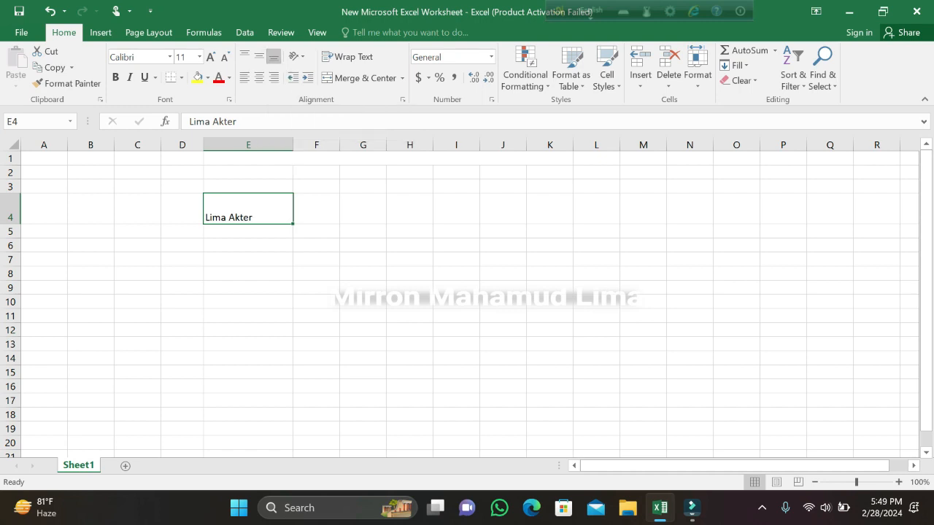
Align the text in cell E4 horizontally to the right, left, center and right again.
left_click(274, 77)
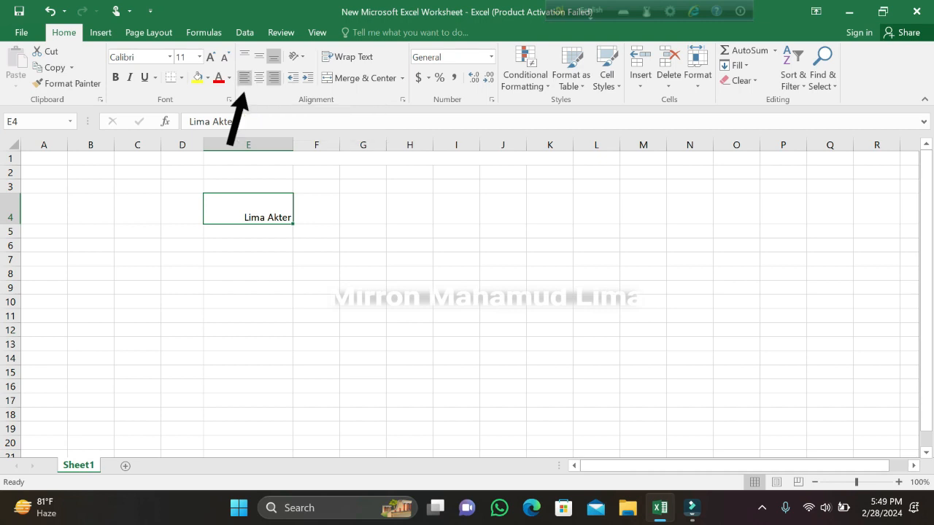
left_click(244, 76)
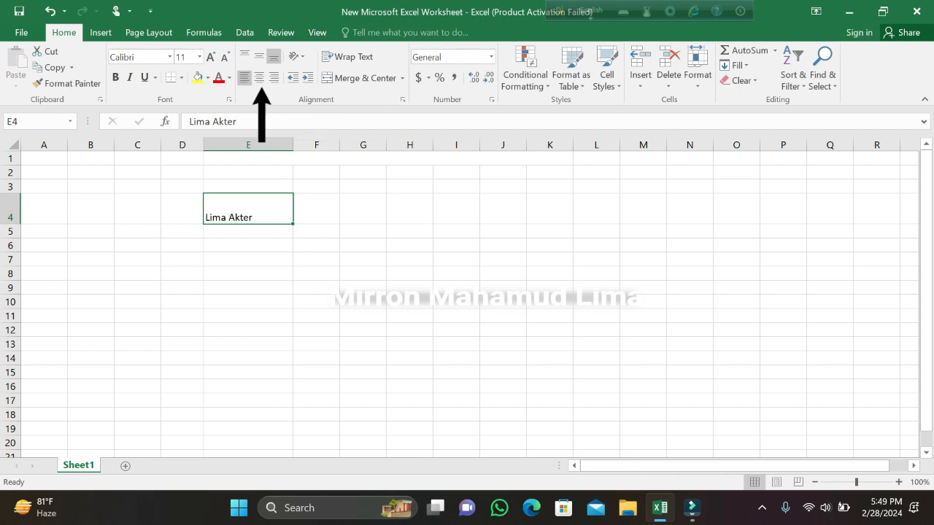
left_click(259, 77)
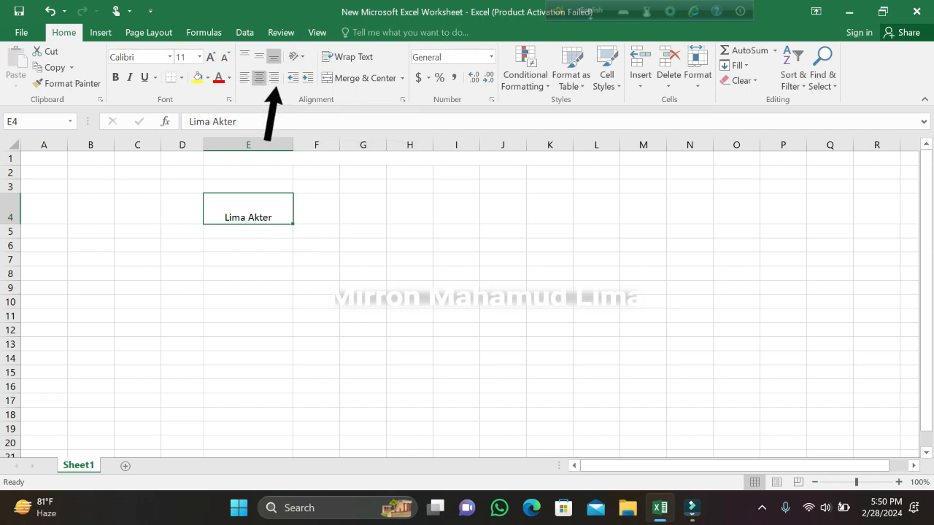
left_click(274, 77)
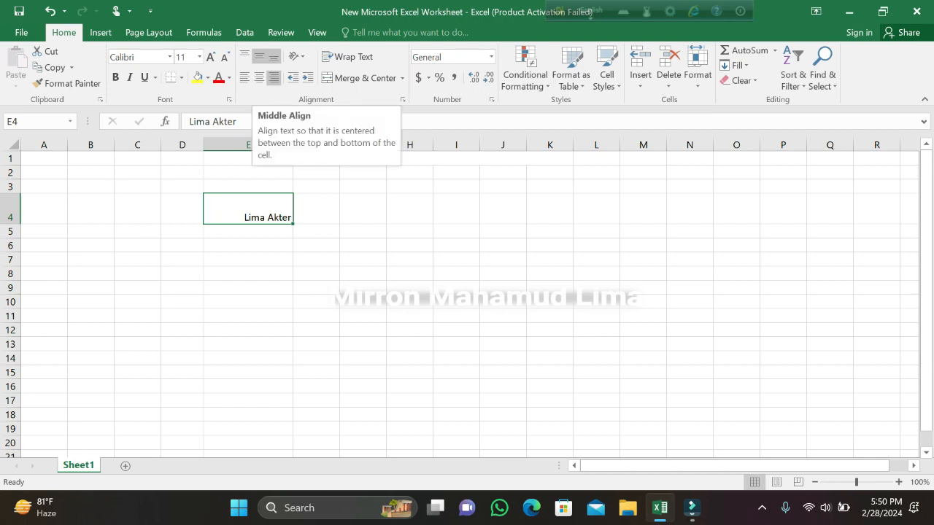
Align the text in cell E4 to the middle vertically and center it horizontally.
left_click(259, 56)
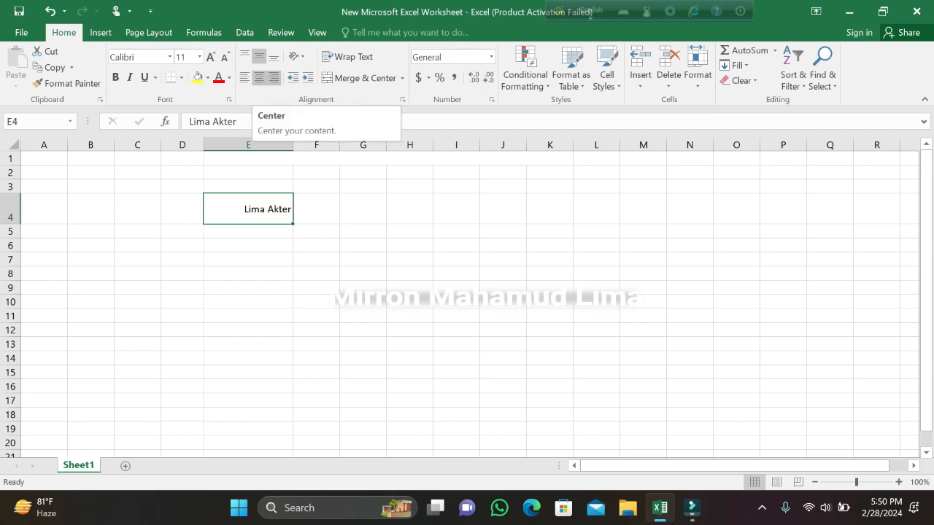
left_click(259, 77)
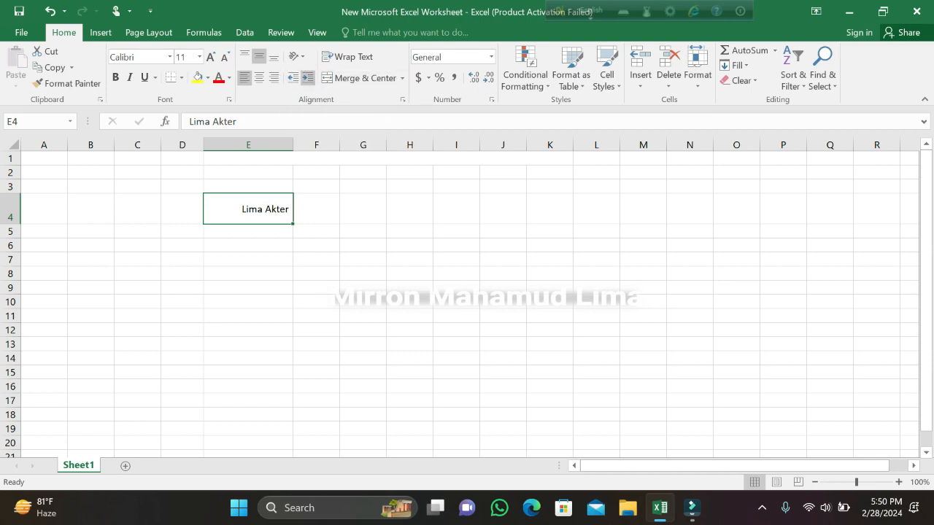
Decrease the indent of cell E4 by three levels and increase it again by three levels.
left_click(293, 78)
left_click(293, 78)
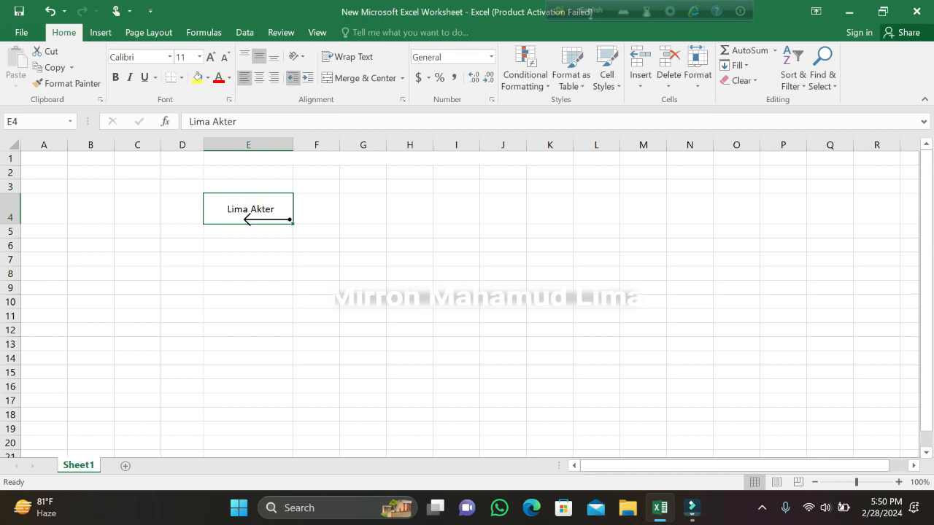
left_click(293, 78)
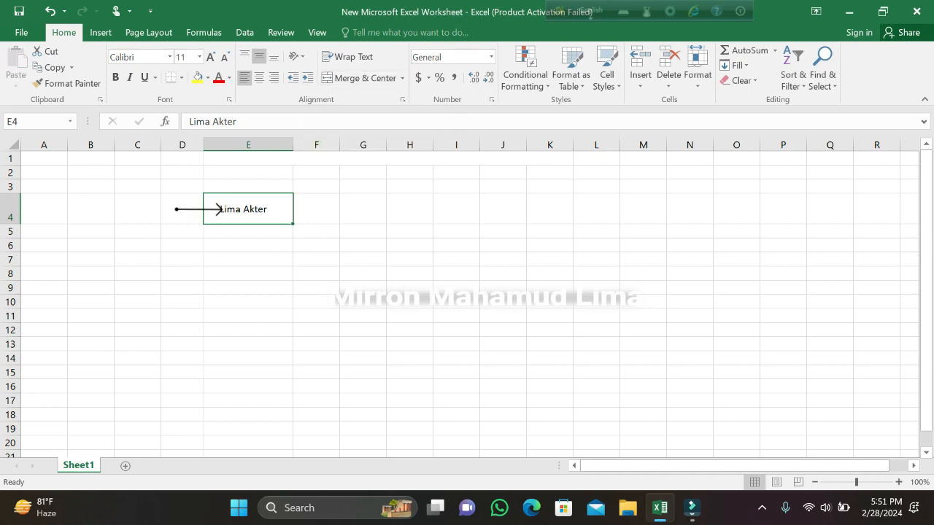
left_click(307, 78)
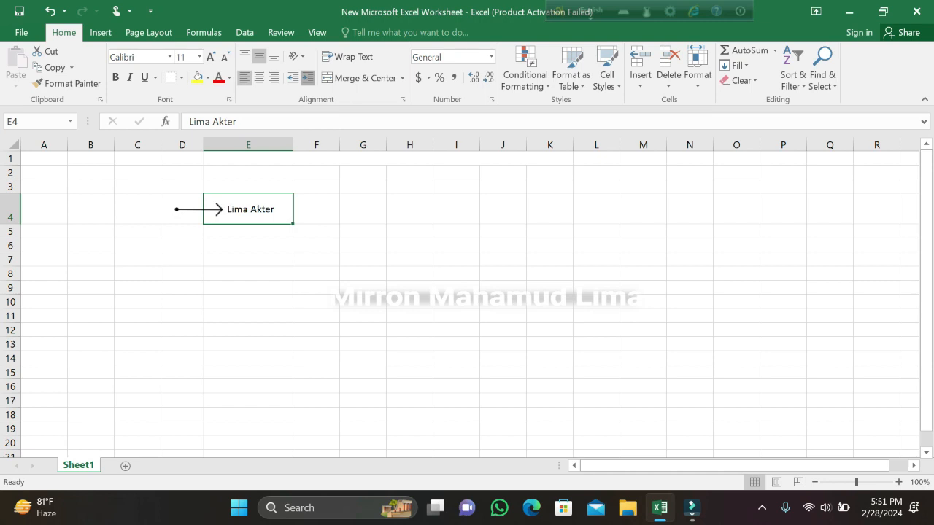
left_click(307, 77)
left_click(307, 78)
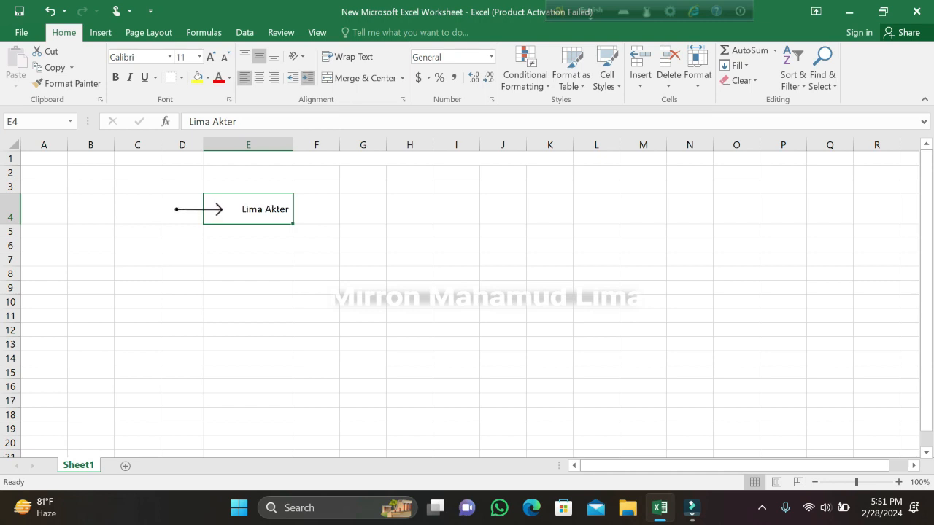
key("Return")
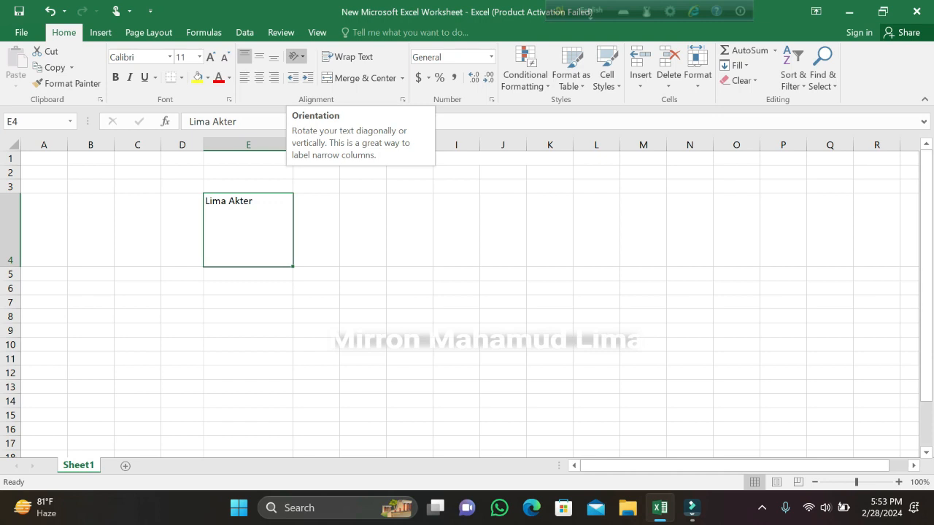
Set the text orientation of cell E4 to Angle Counterclockwise, followed by Angle Clockwise.
left_click(295, 56)
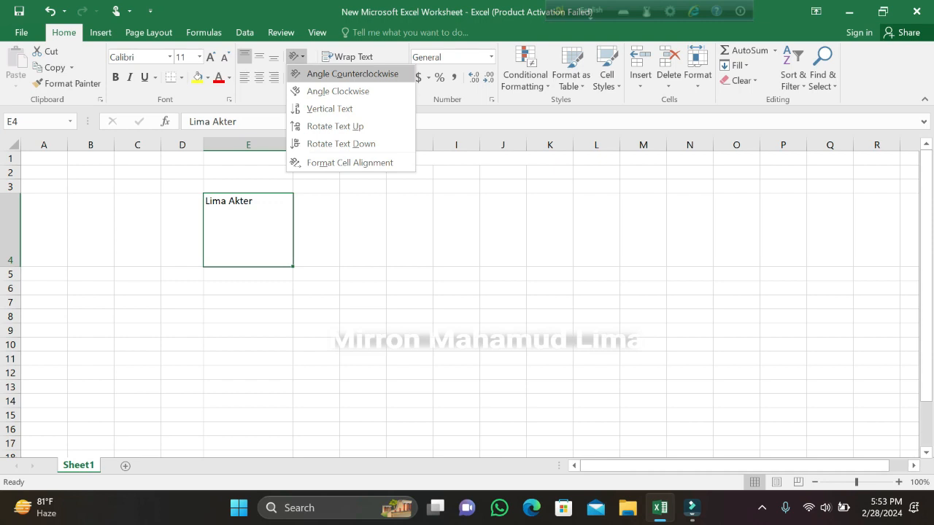
left_click(353, 73)
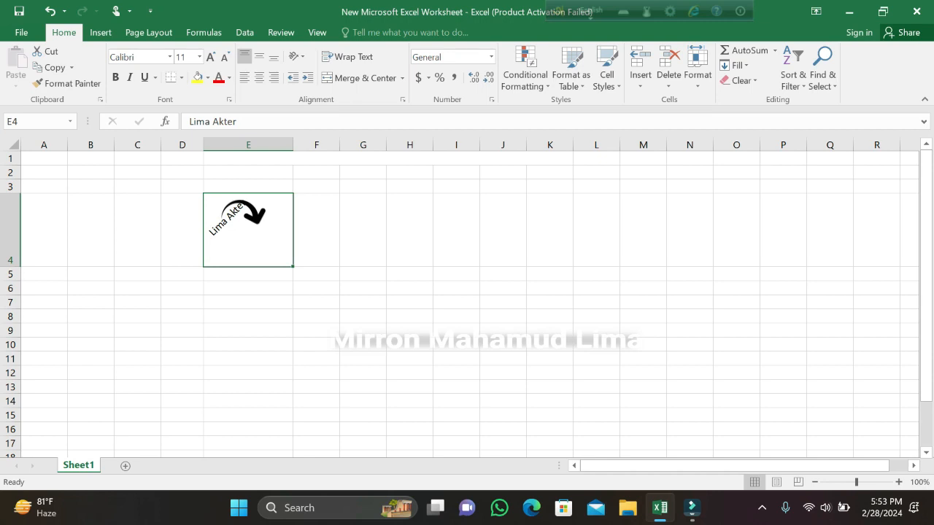
left_click(296, 56)
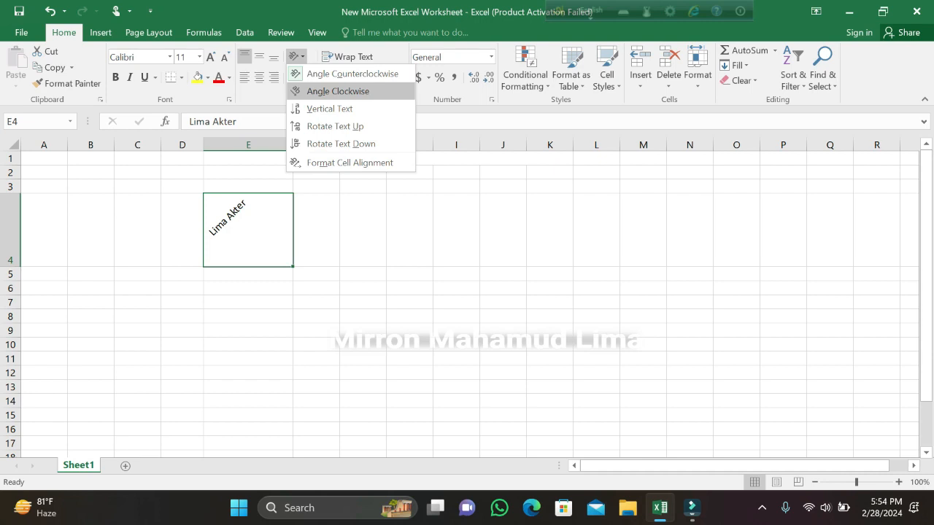
left_click(337, 91)
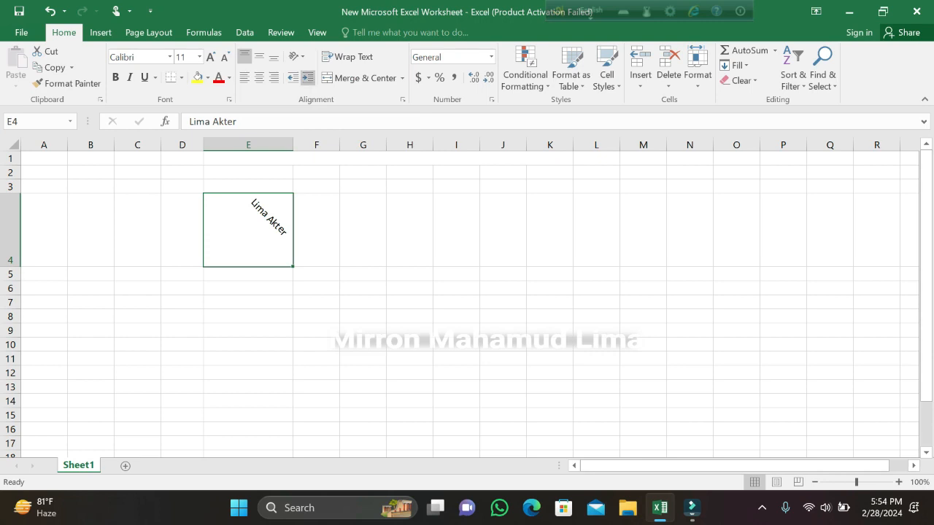
Change the orientation of cell E4 to Vertical Text, followed by Rotate Text Down.
left_click(295, 56)
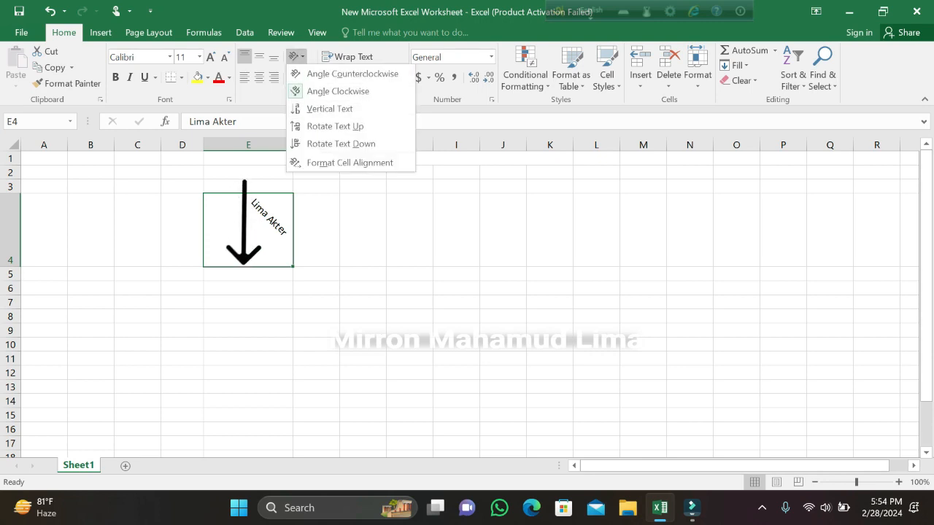
left_click(329, 109)
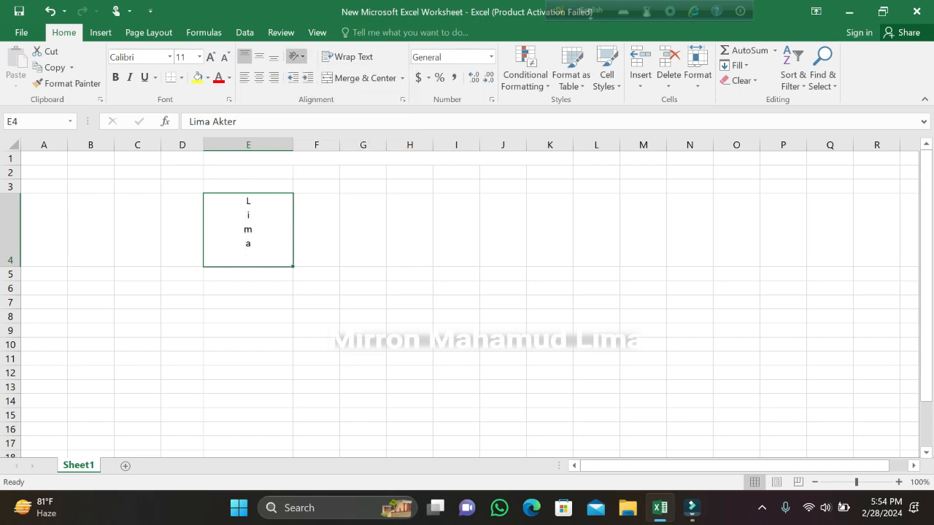
left_click(296, 56)
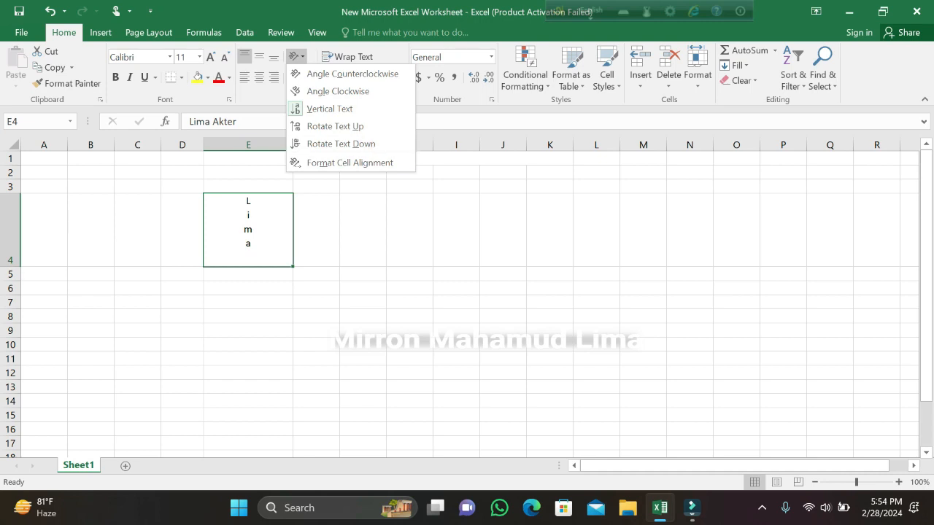
left_click(340, 144)
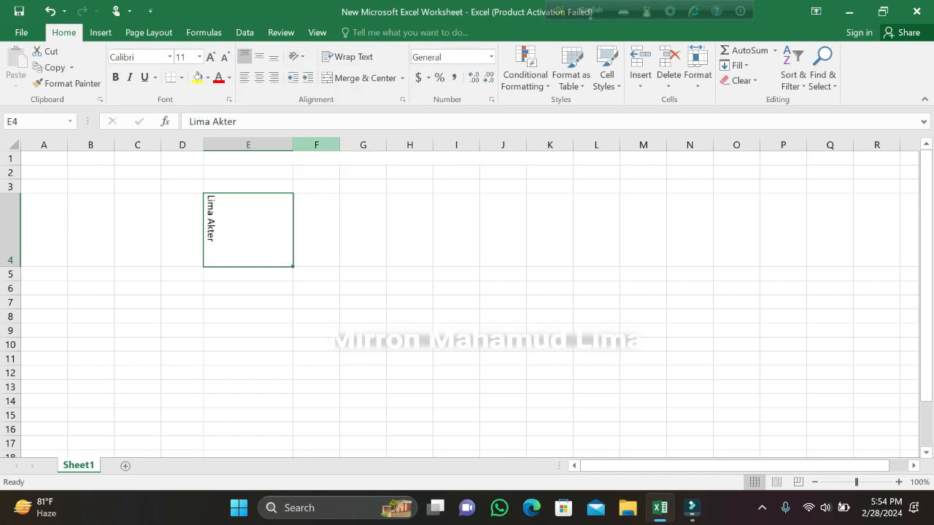
Examine the Format Cells alignment and orientation settings for cell E4, and close the dialog.
left_click(296, 56)
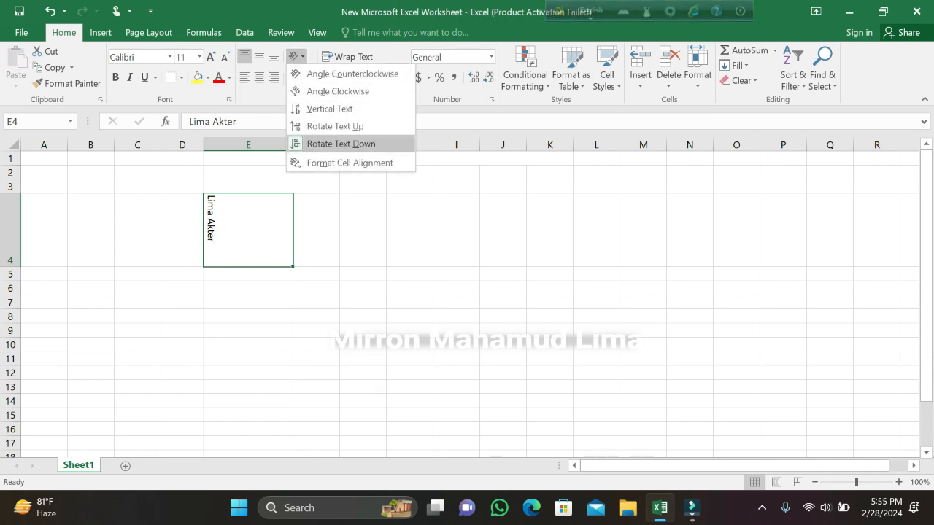
key("Return")
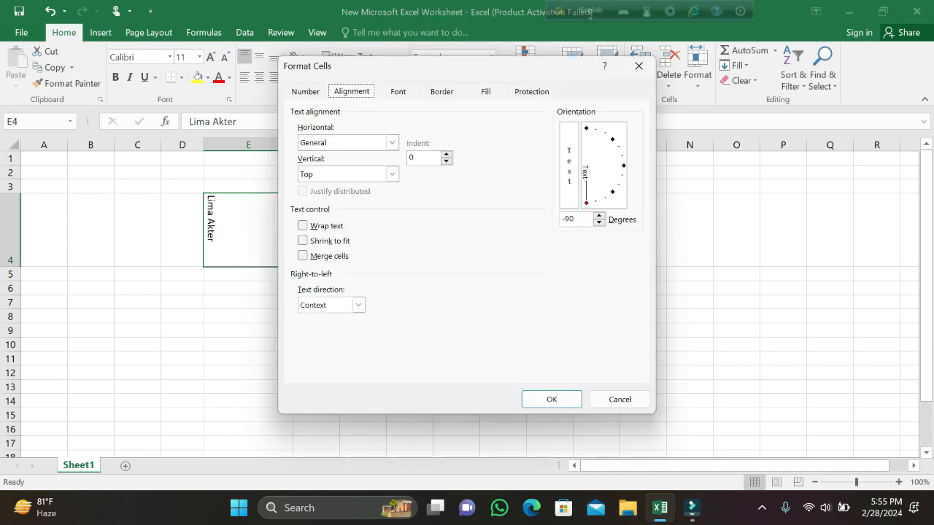
key("Return")
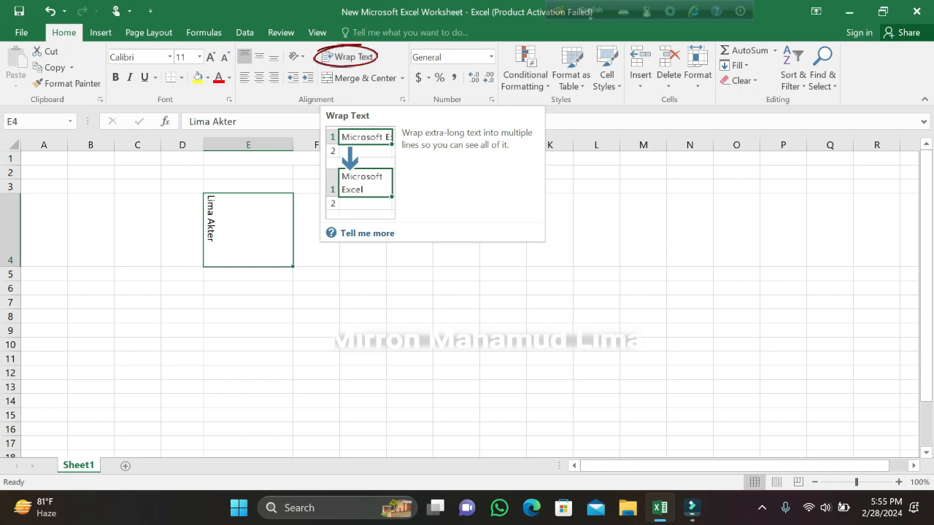
Enter the person's name in lowercase followed by "mh" in cell C6.
left_click(137, 288)
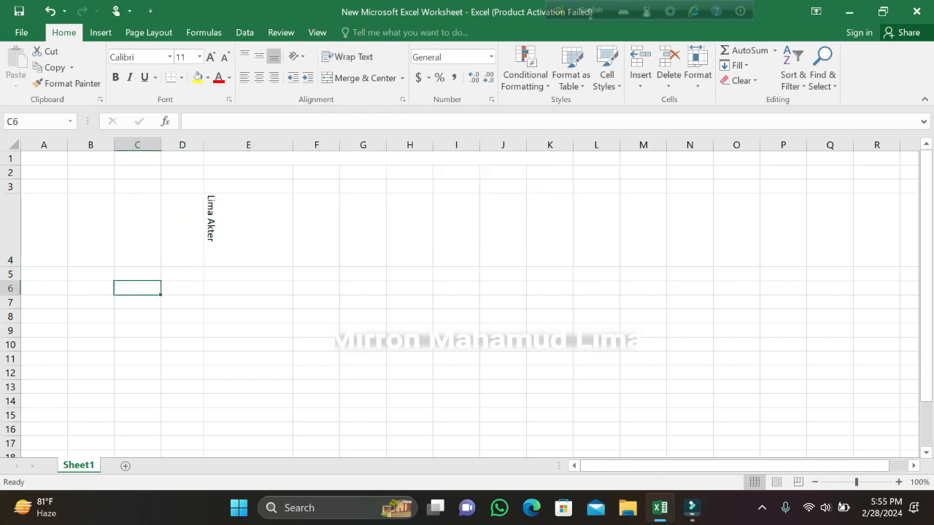
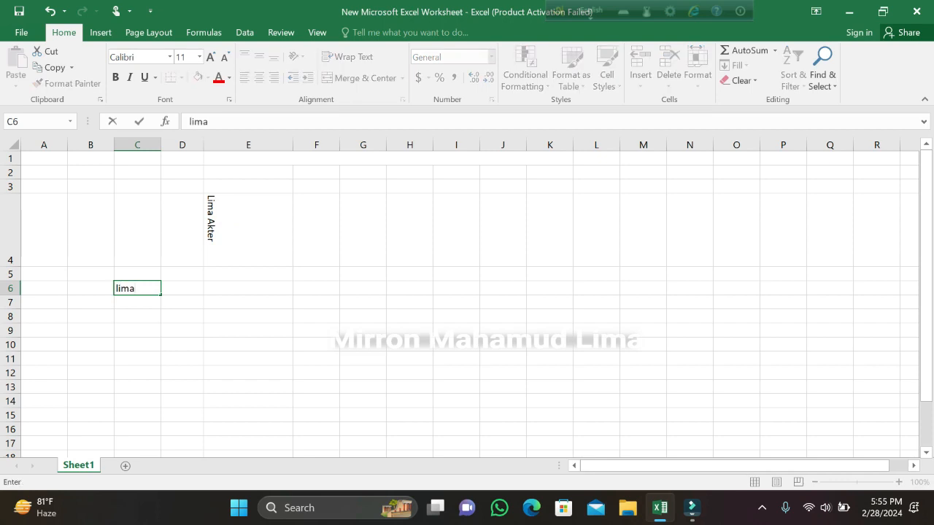
key("Return")
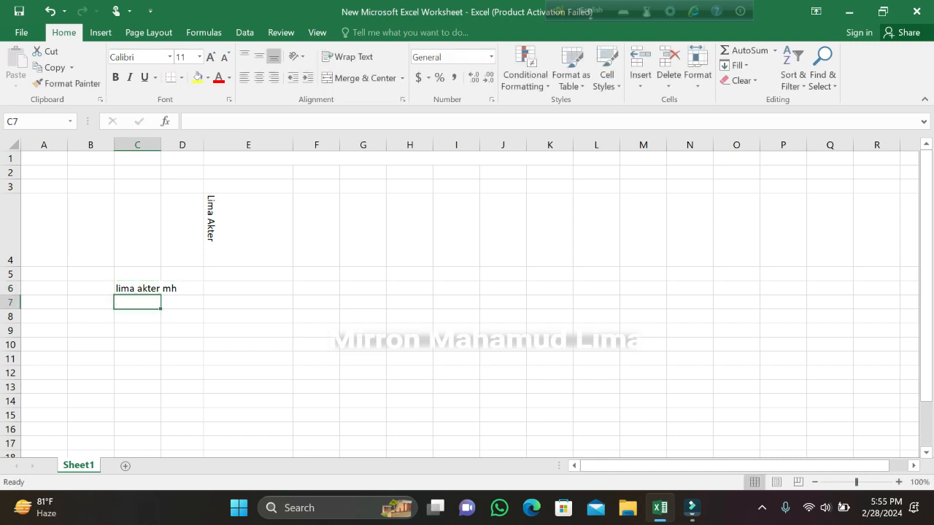
Apply Wrap Text to the long entry in cell C6.
left_click(137, 288)
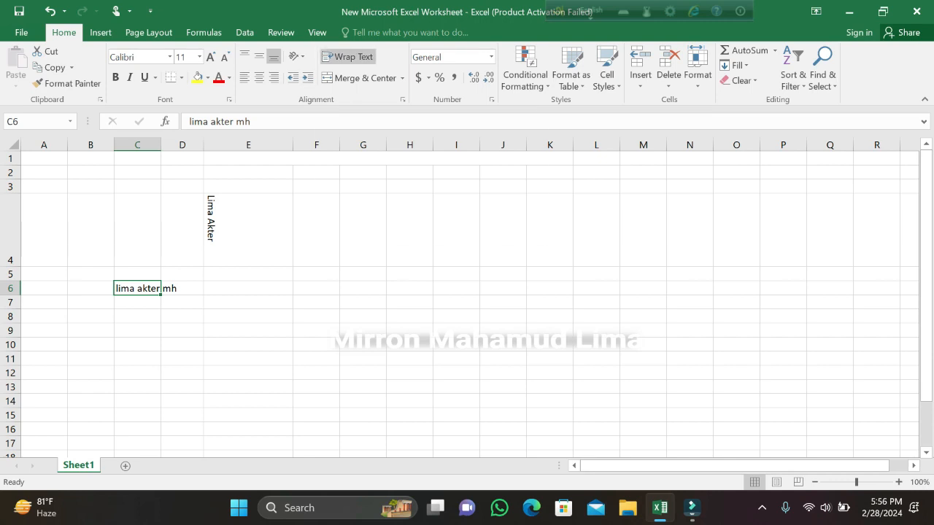
left_click(343, 57)
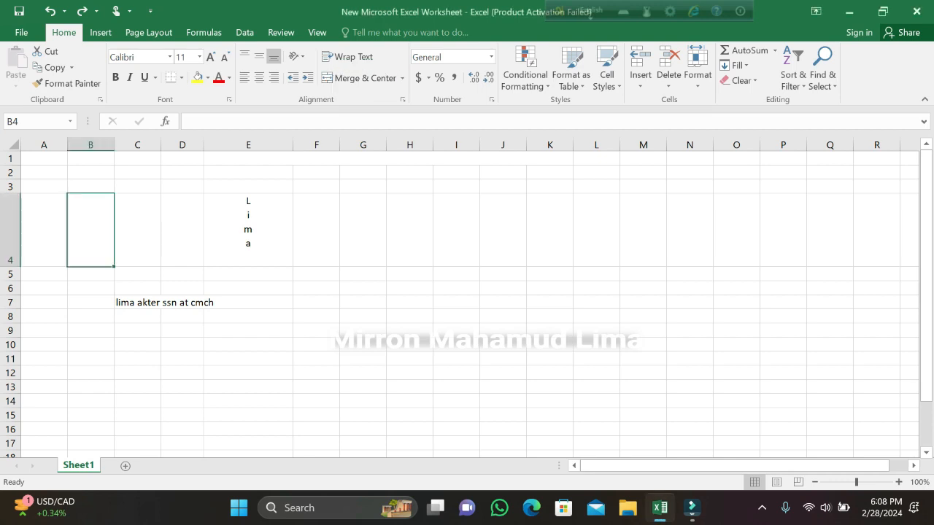
Merge and center the range A6:E8 and middle-align its text vertically.
left_click_drag(44, 288, 241, 317)
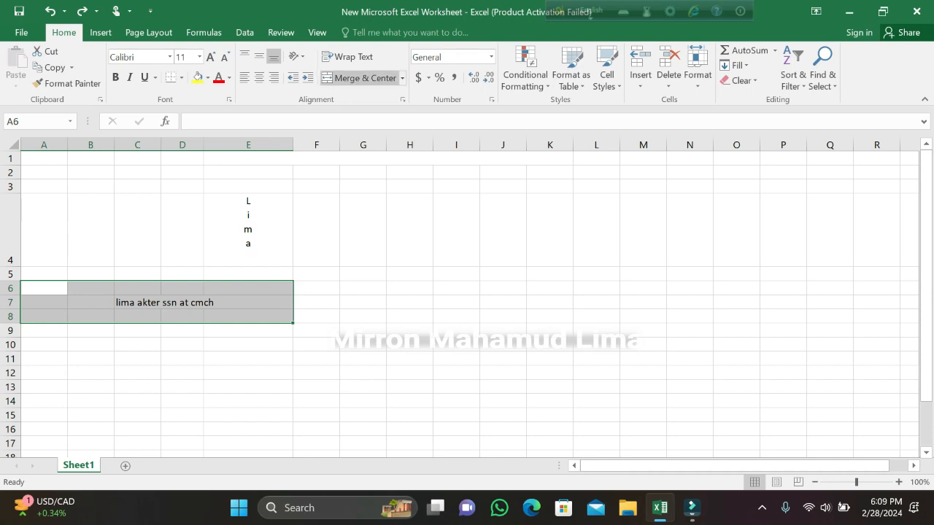
left_click(401, 78)
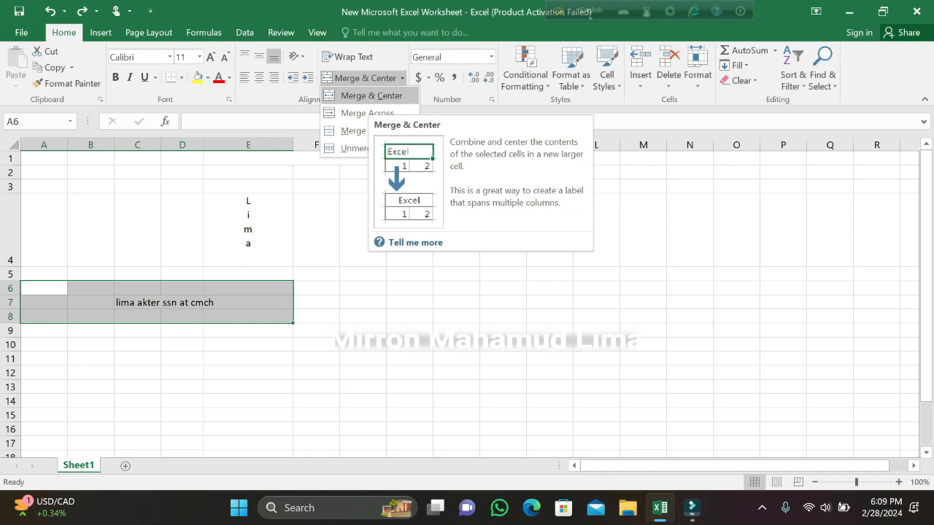
left_click(372, 96)
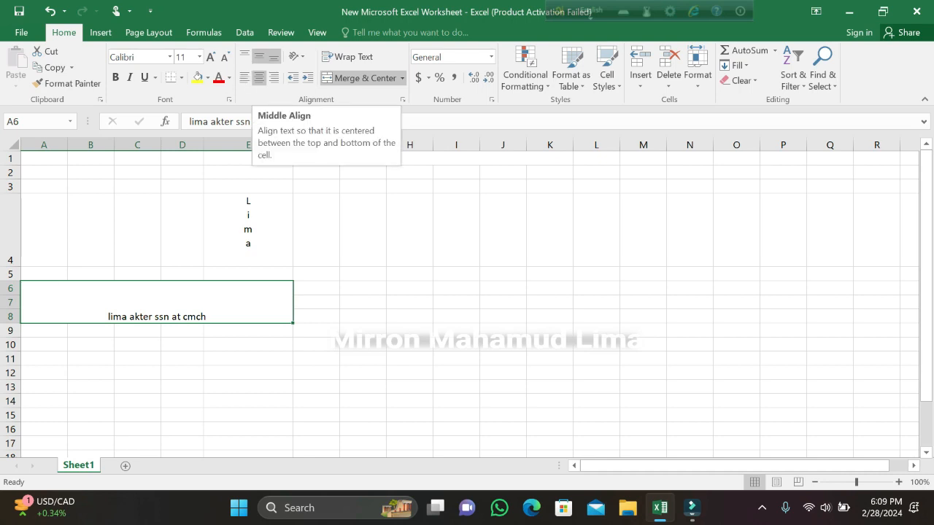
left_click(258, 56)
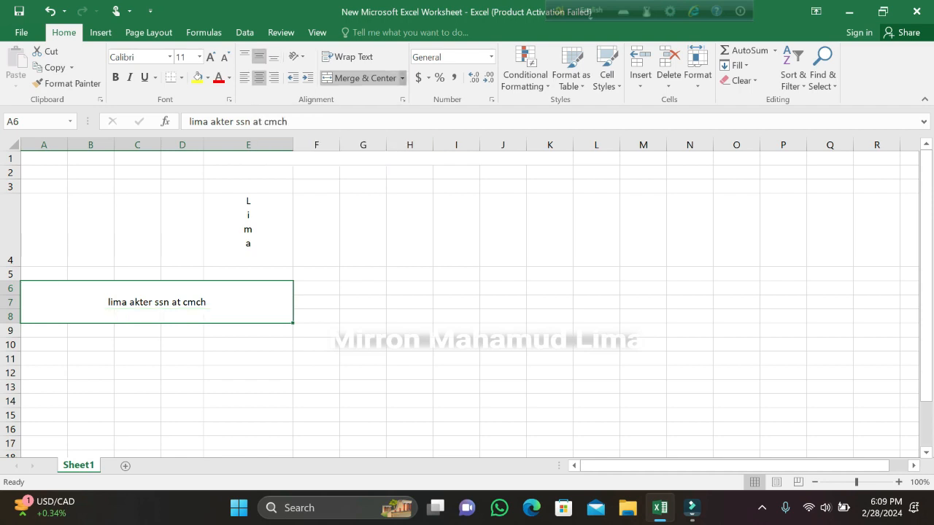
Merge the cells A9:E9 into one with Merge Across.
left_click(401, 78)
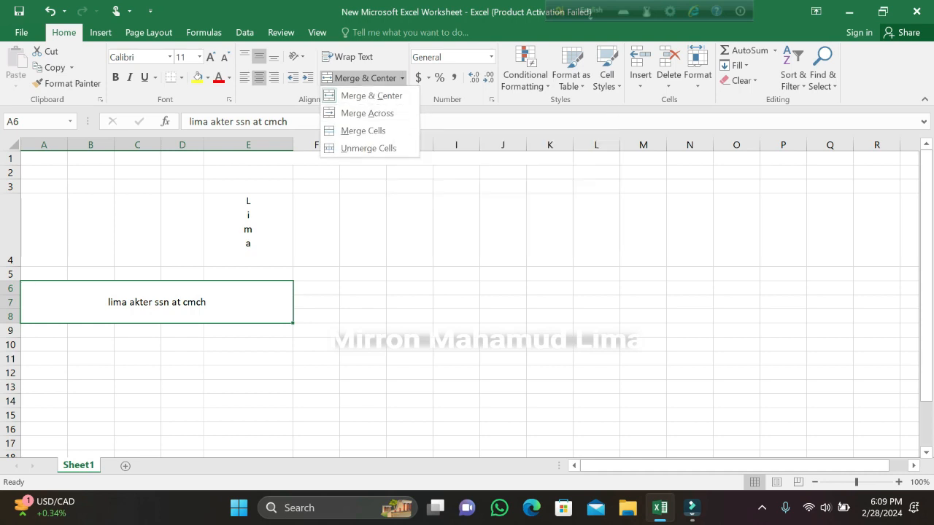
left_click(45, 331)
left_click_drag(46, 332, 248, 331)
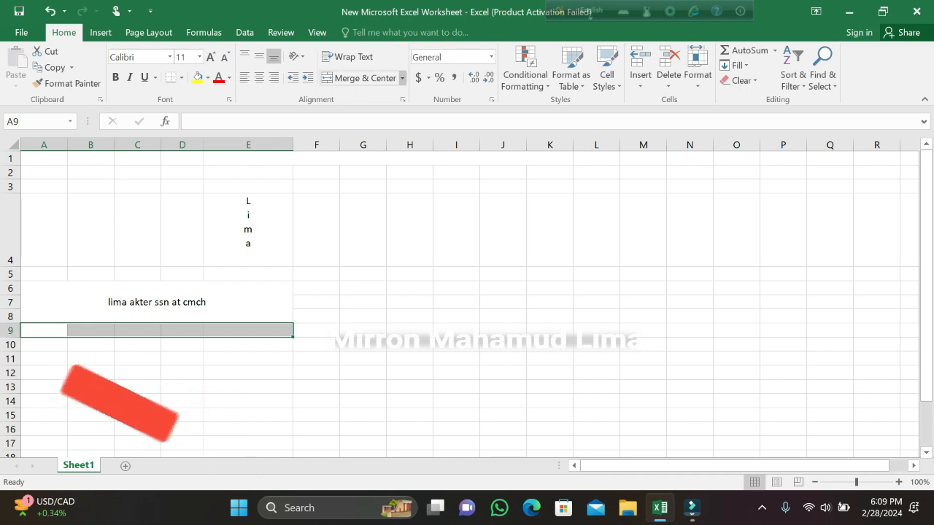
left_click(402, 78)
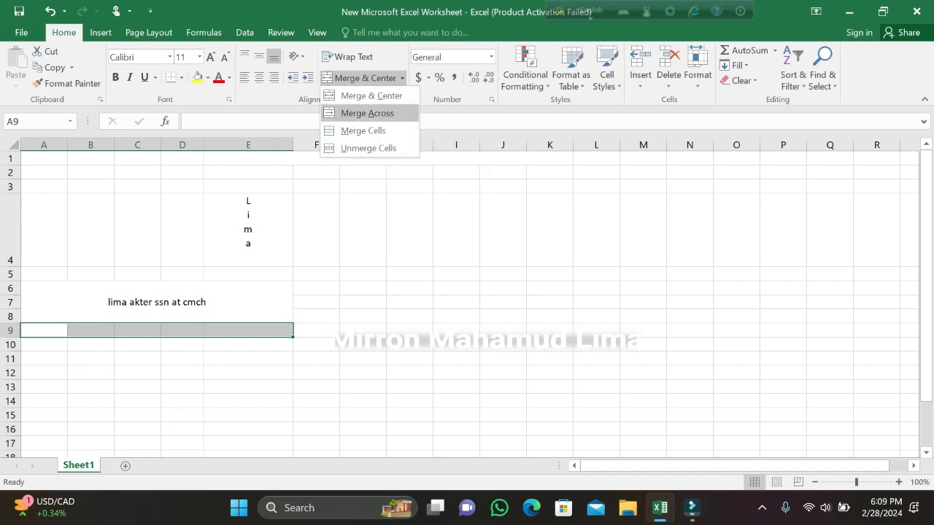
left_click(367, 113)
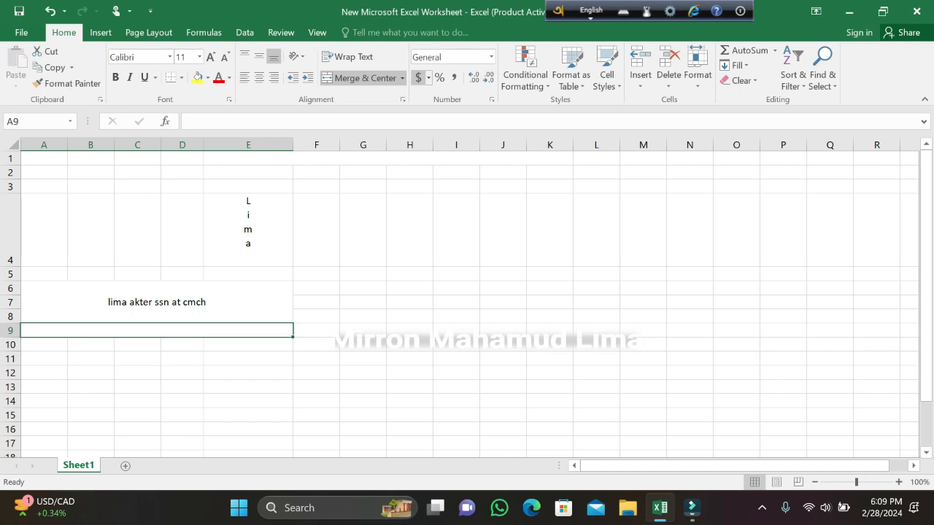
left_click(402, 78)
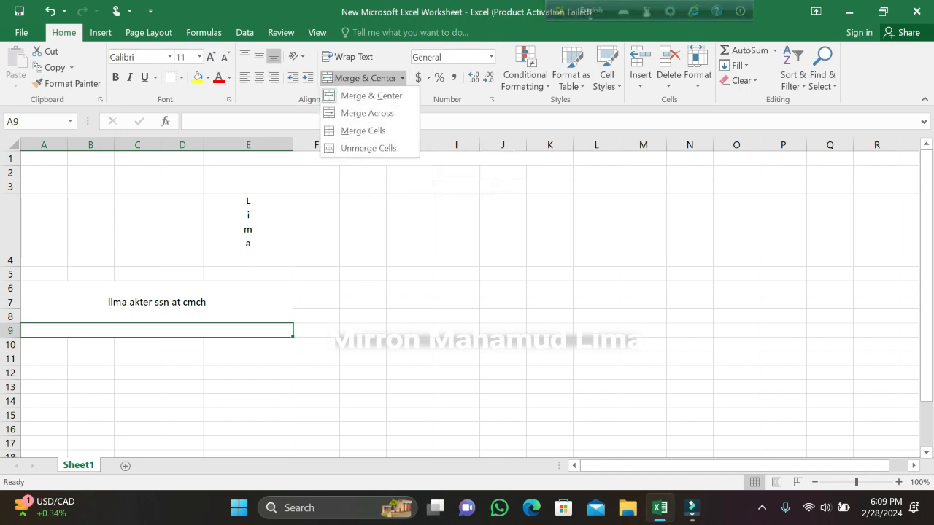
key("Escape")
Combine the empty range G5:L8 into a single cell with Merge Cells.
left_click(316, 274)
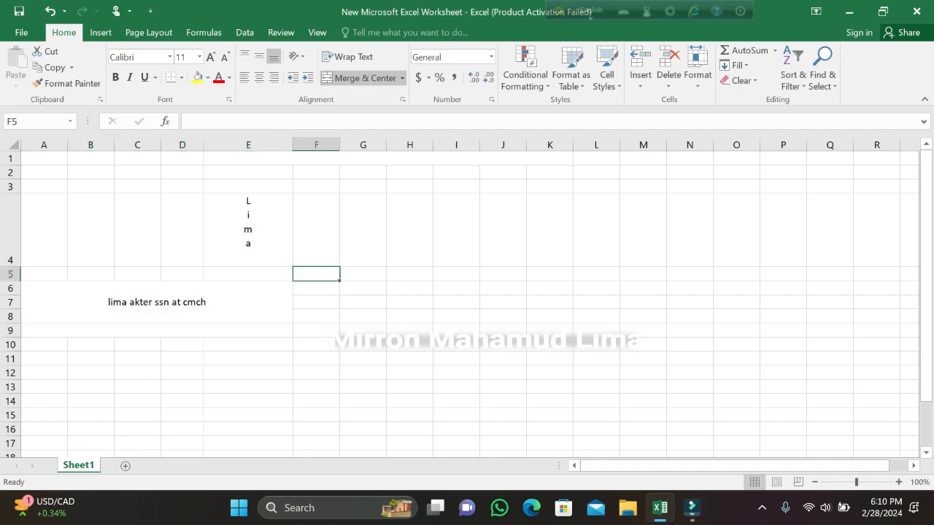
left_click_drag(364, 274, 596, 316)
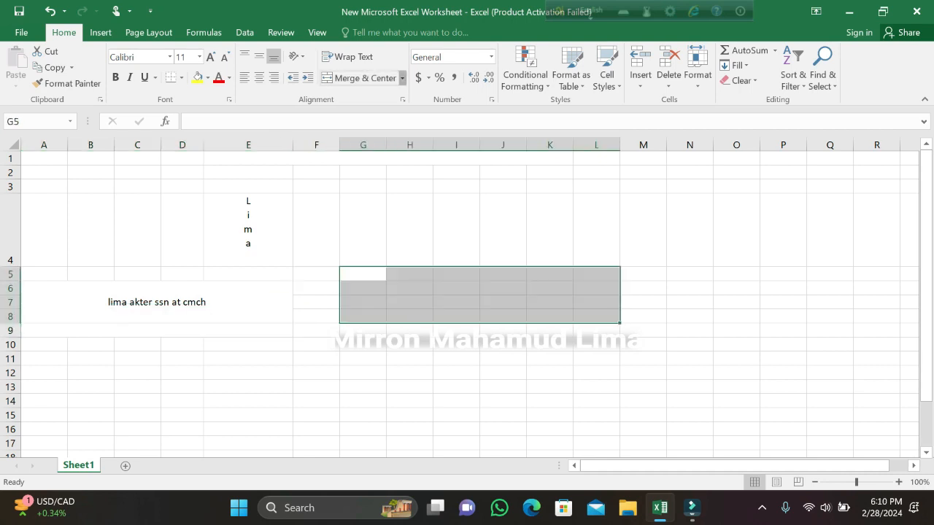
left_click(402, 78)
left_click(362, 131)
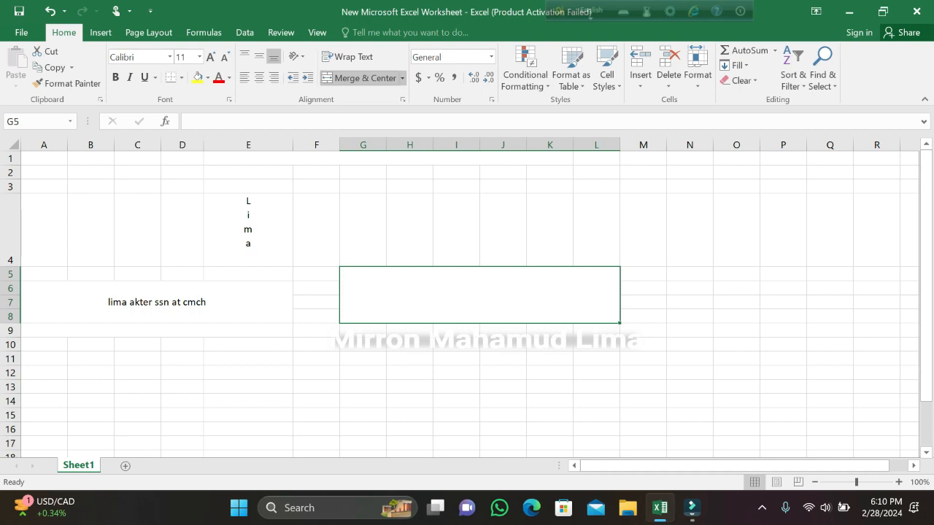
Unmerge the merged block G5:L8 back into individual cells.
left_click(402, 78)
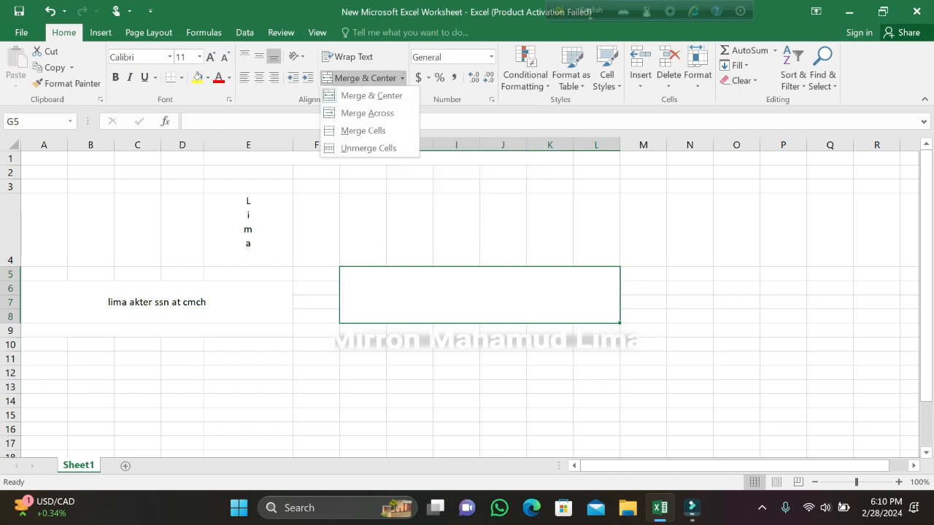
left_click(402, 78)
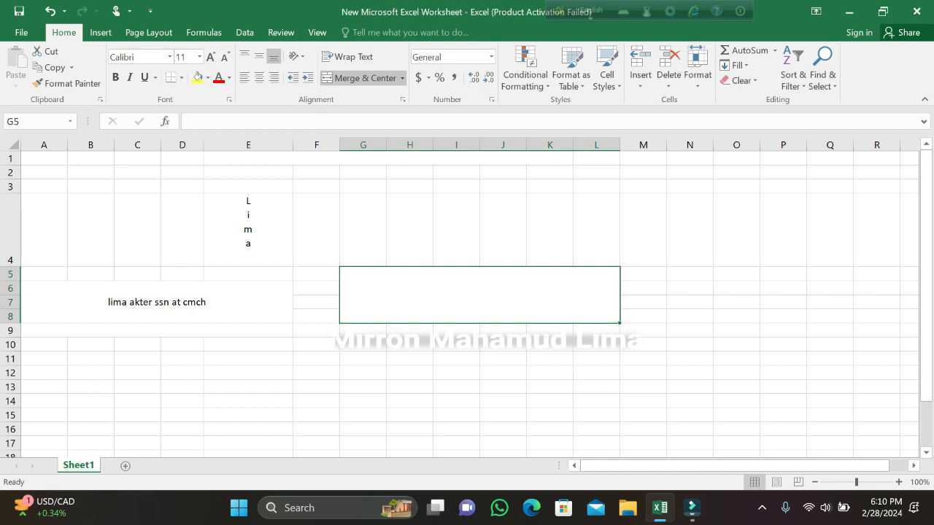
left_click(402, 78)
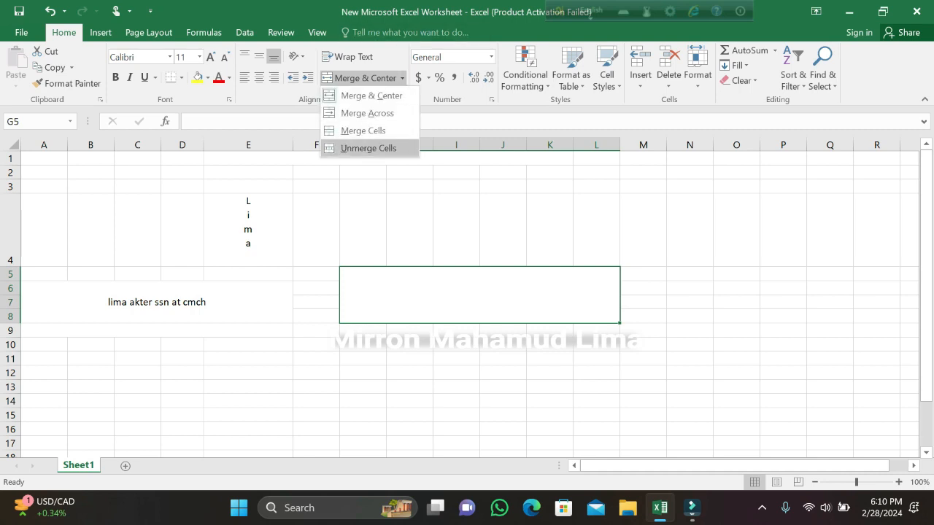
left_click(368, 148)
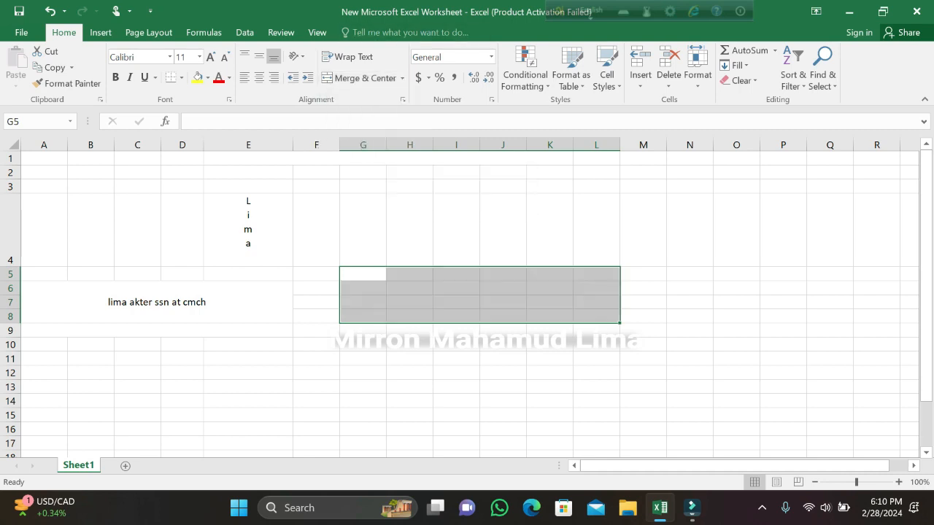